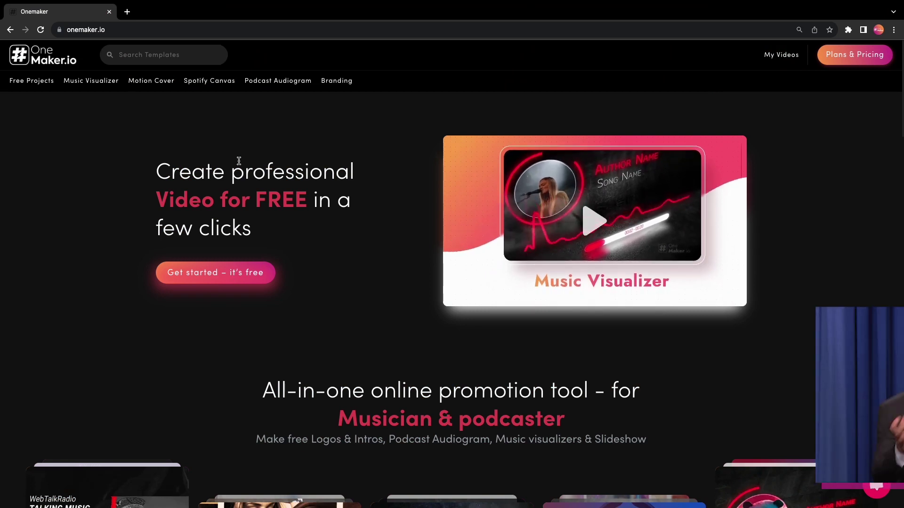
# Browse the Music Visualizer and Motion Cover template galleries
pyautogui.click(83, 83)
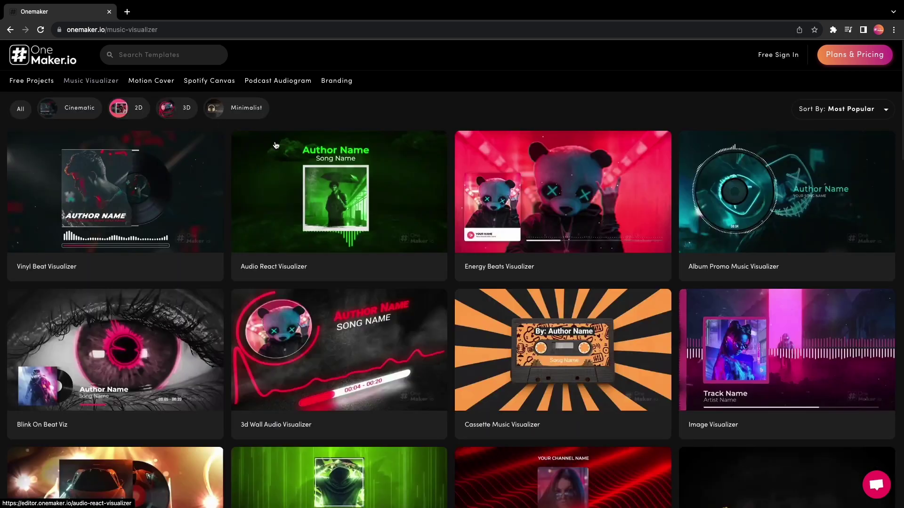
pyautogui.scroll(-10, 509, 212)
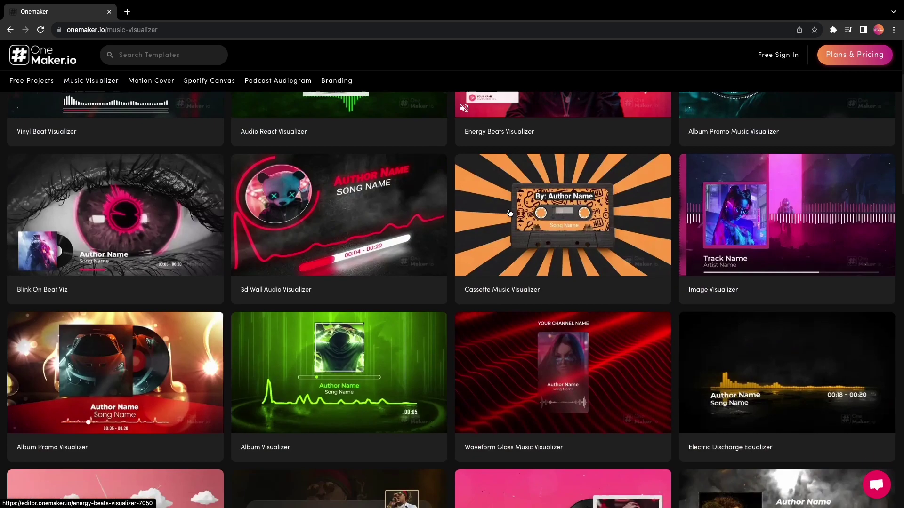
pyautogui.scroll(-5, 482, 232)
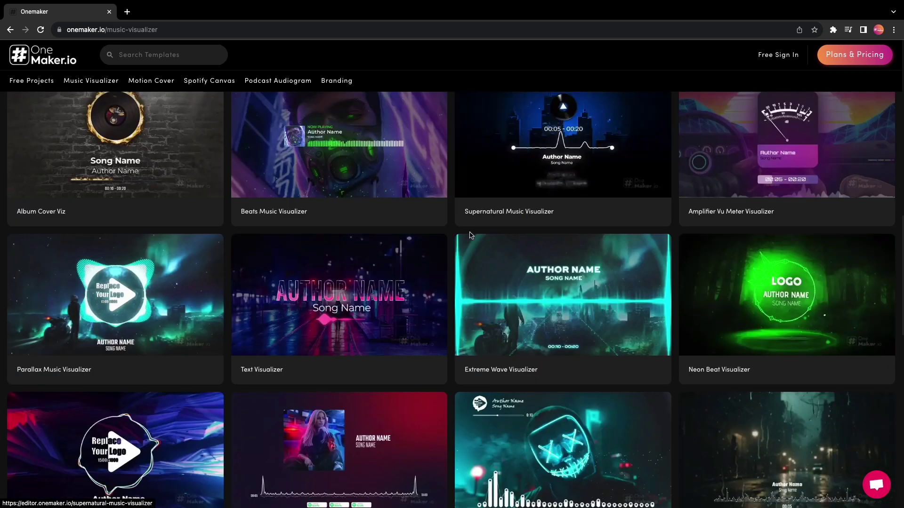
pyautogui.click(143, 82)
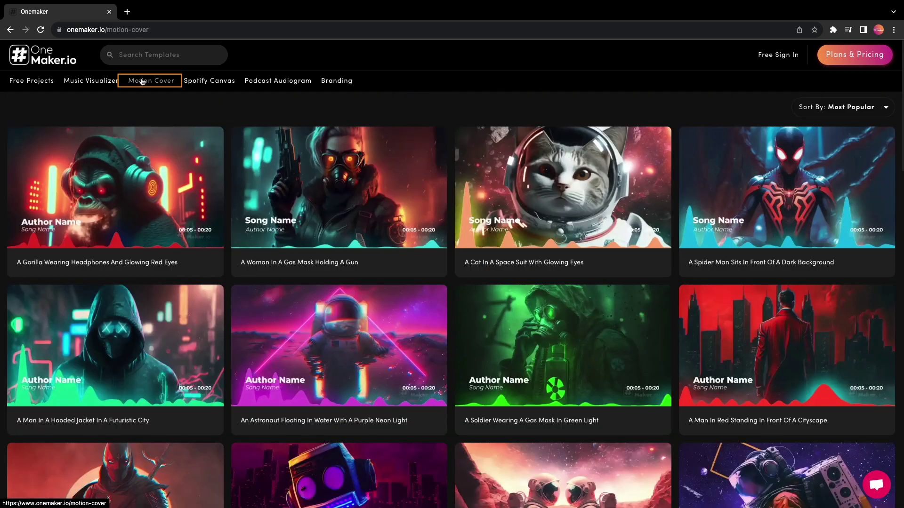
pyautogui.scroll(-10, 328, 237)
pyautogui.scroll(-1, 328, 241)
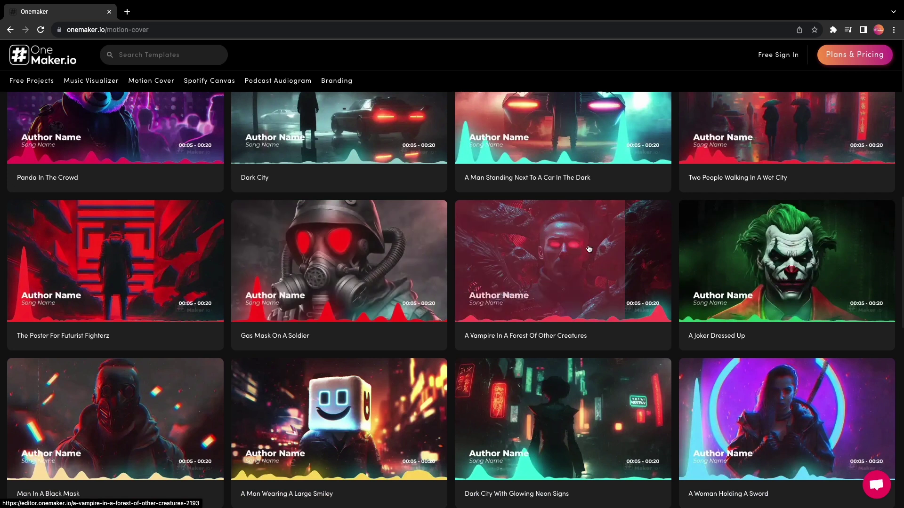
pyautogui.scroll(-3, 405, 295)
pyautogui.scroll(-5, 418, 295)
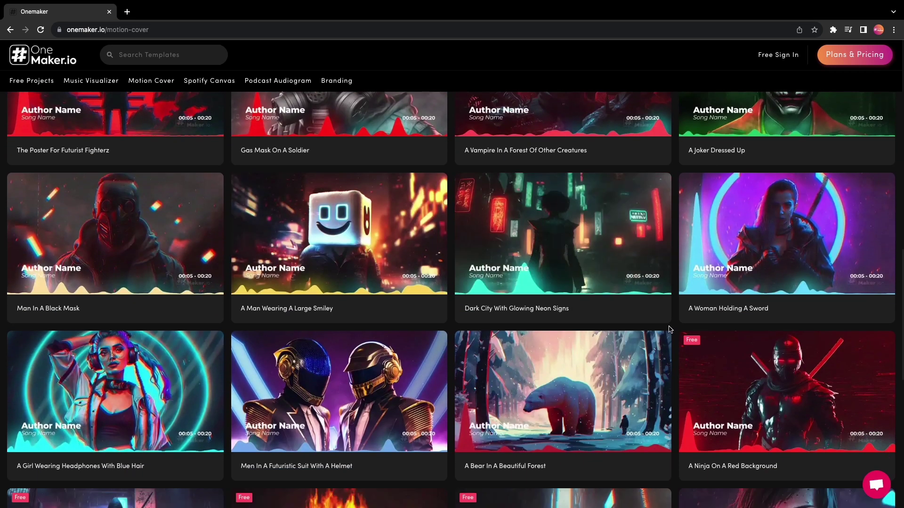
# Browse the Spotify Canvas and Podcast Audiogram template galleries
pyautogui.click(208, 80)
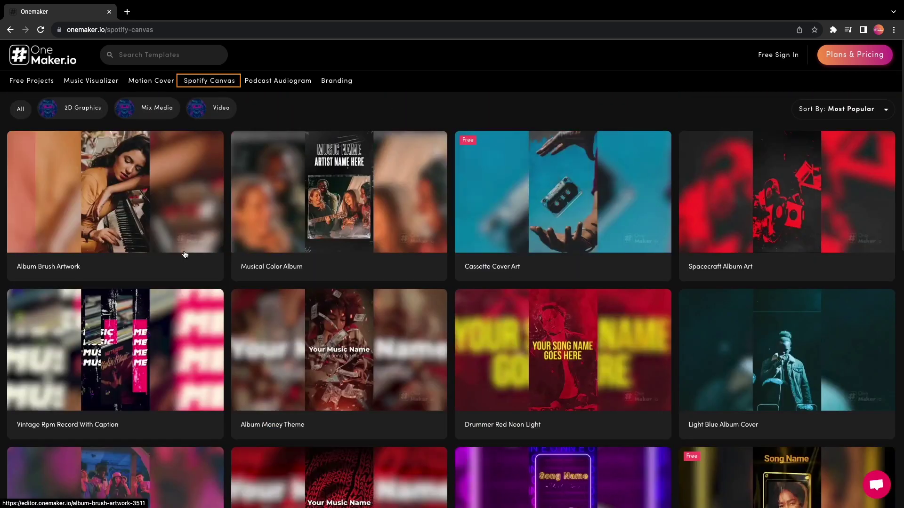
pyautogui.scroll(-1, 456, 329)
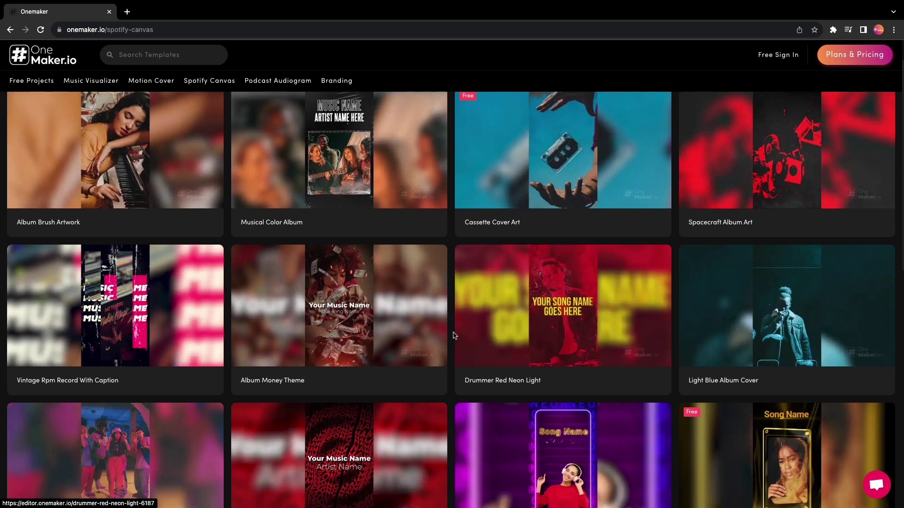
pyautogui.scroll(-2, 455, 336)
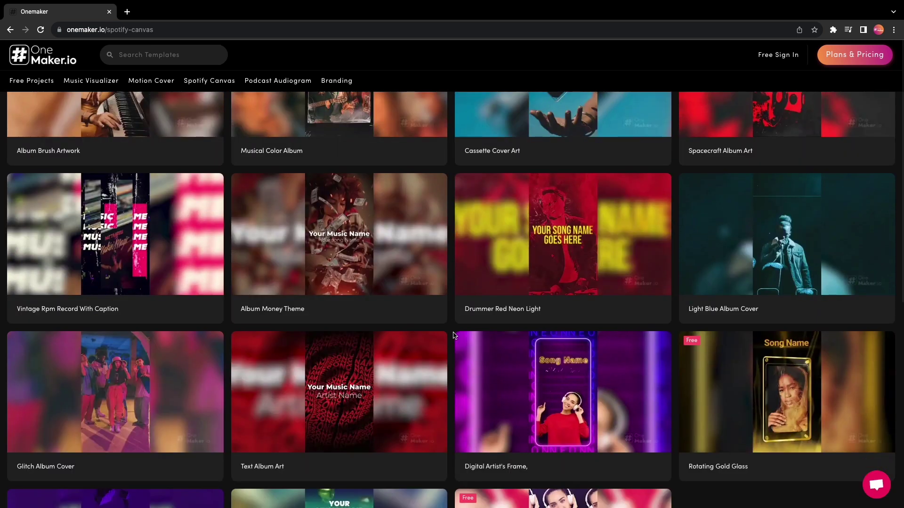
pyautogui.click(276, 81)
pyautogui.scroll(-7, 389, 177)
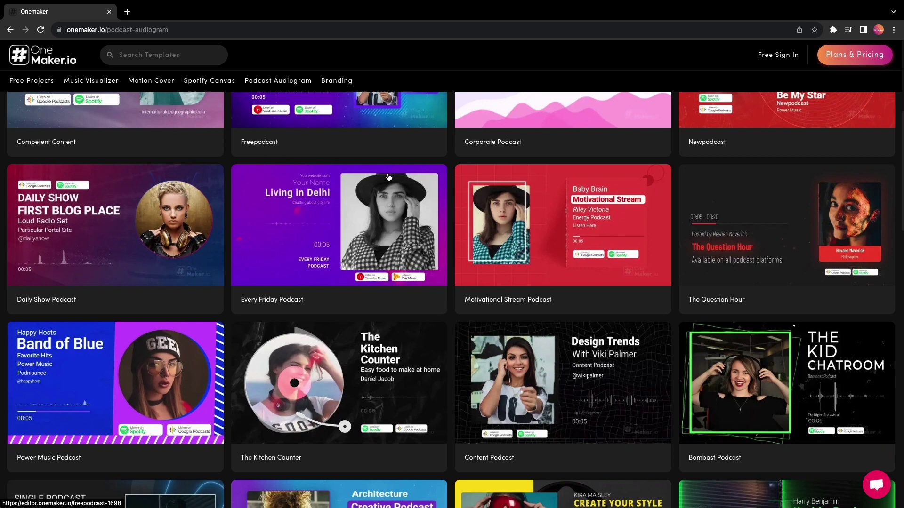
pyautogui.scroll(-1, 389, 177)
# Browse the Branding templates, then open Vinyl Beat Visualizer from the Music Visualizer gallery
pyautogui.click(332, 82)
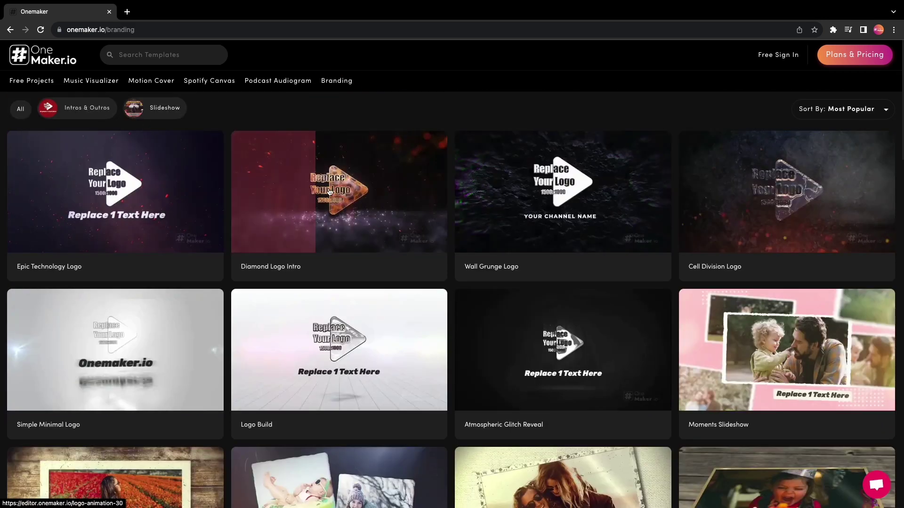
pyautogui.scroll(-3, 331, 210)
pyautogui.scroll(-2, 331, 210)
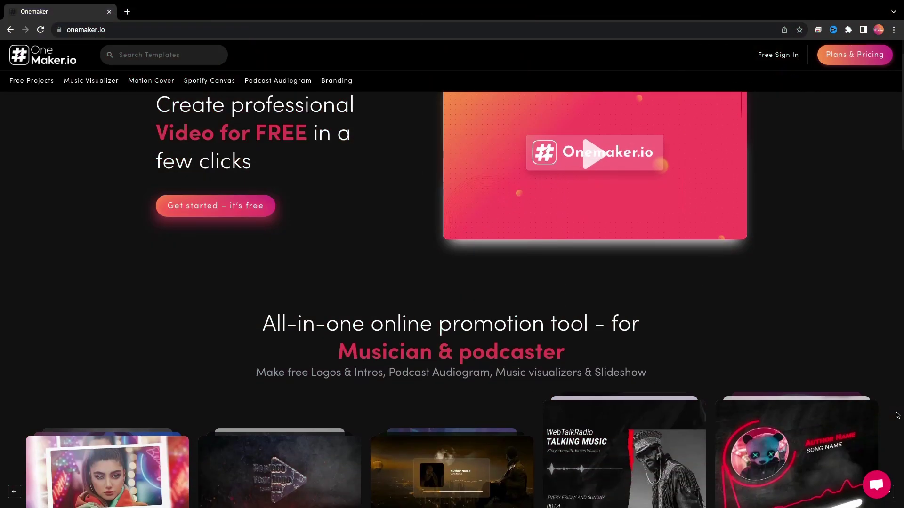
pyautogui.scroll(-2, 897, 415)
pyautogui.scroll(-3, 896, 416)
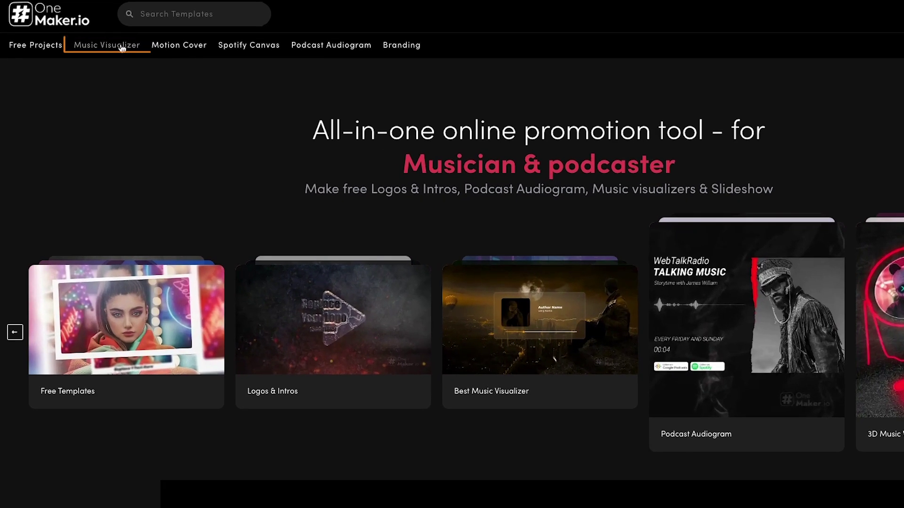
pyautogui.click(122, 46)
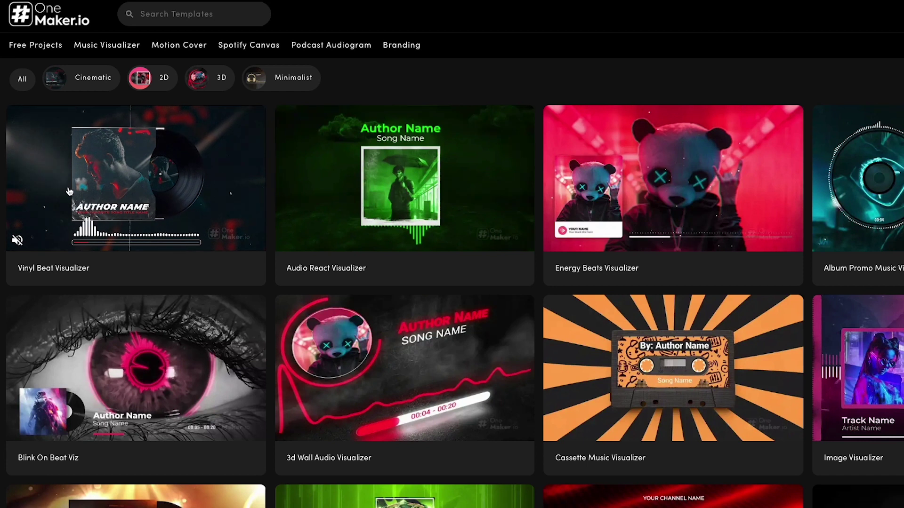
pyautogui.click(151, 237)
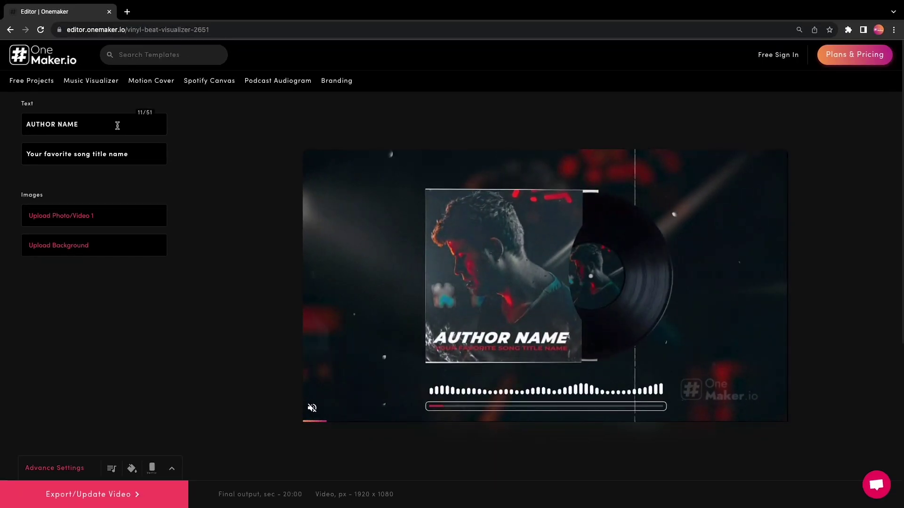
# Replace AUTHOR NAME with 'Rockerz' in the RockSalt font, keeping its colour unchanged
pyautogui.moveTo(117, 123); pyautogui.dragTo(33, 123)
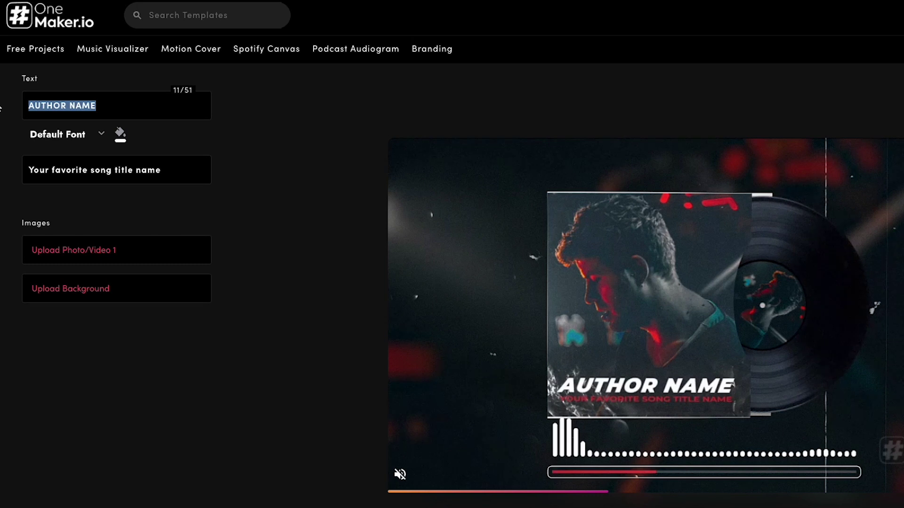
pyautogui.write('Rockerz')
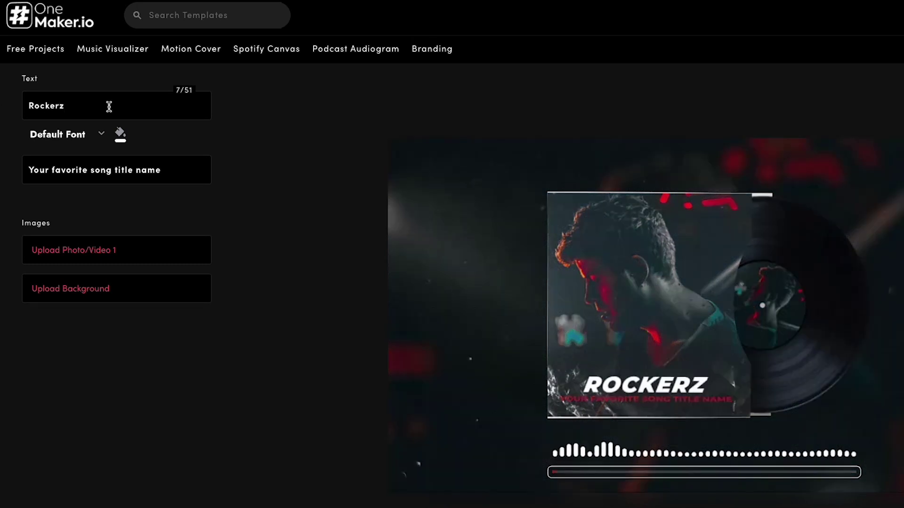
pyautogui.click(102, 135)
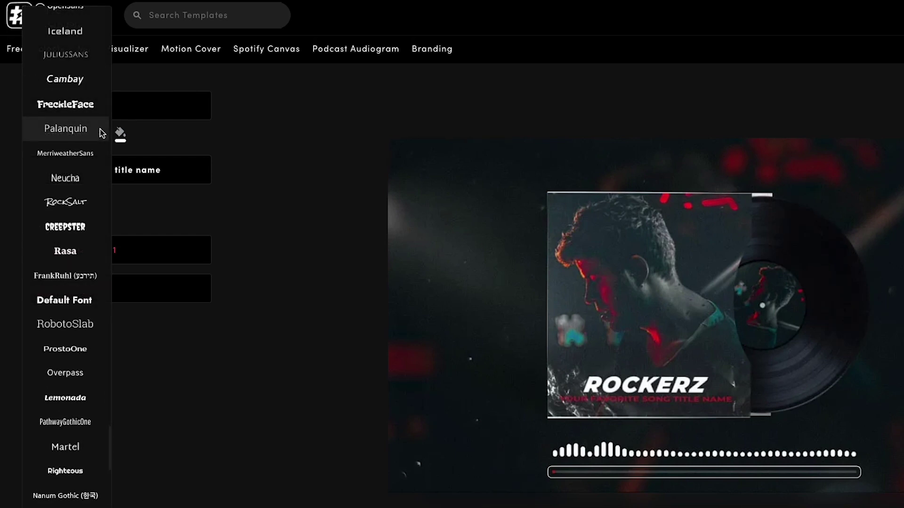
pyautogui.click(76, 203)
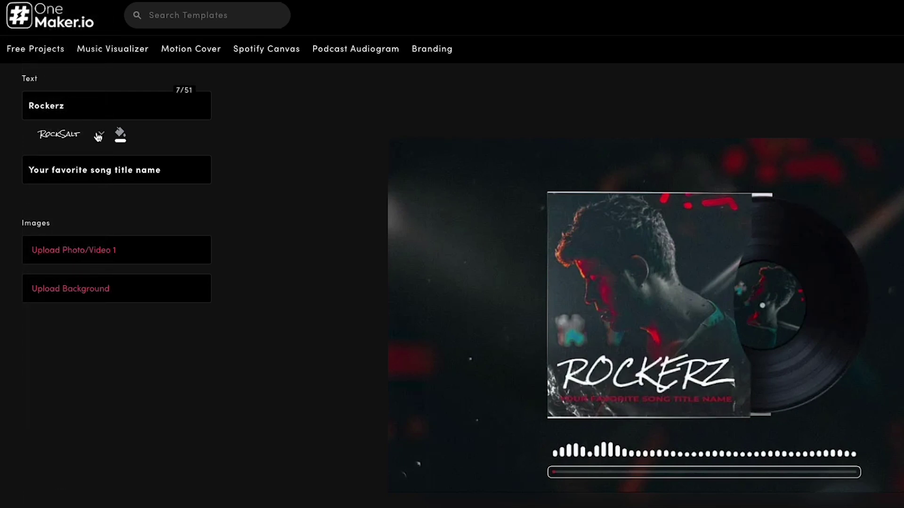
pyautogui.click(120, 145)
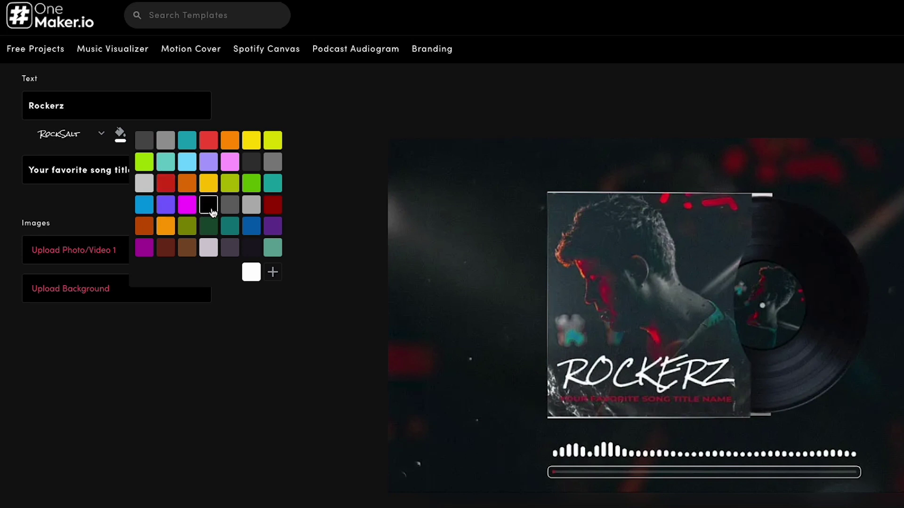
pyautogui.click(356, 147)
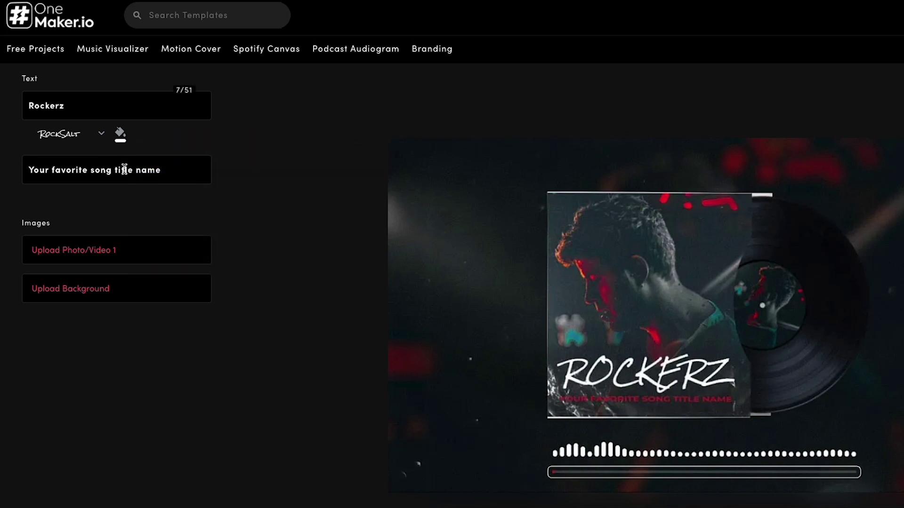
# Replace the placeholder song title with 'Rockerz Beats' and bring up its font choices
pyautogui.click(166, 171)
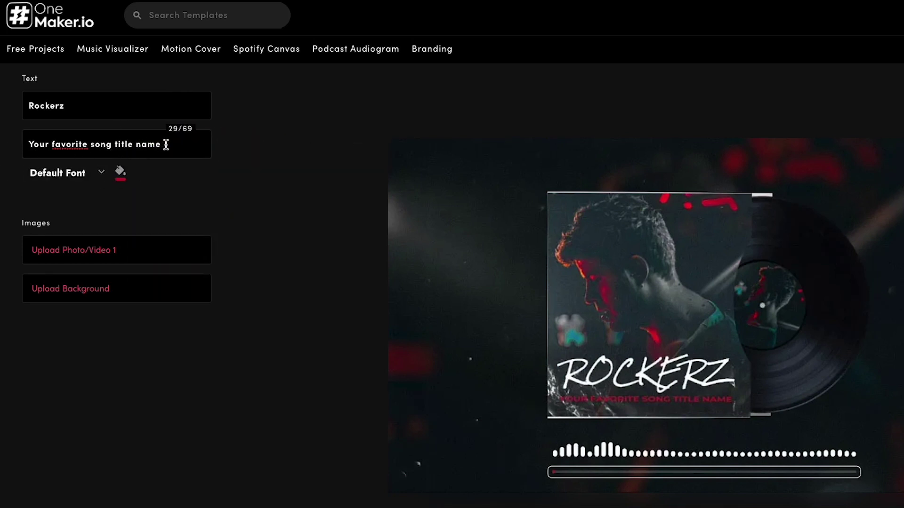
pyautogui.moveTo(166, 144); pyautogui.dragTo(2, 145)
pyautogui.write('Rockerz Beats')
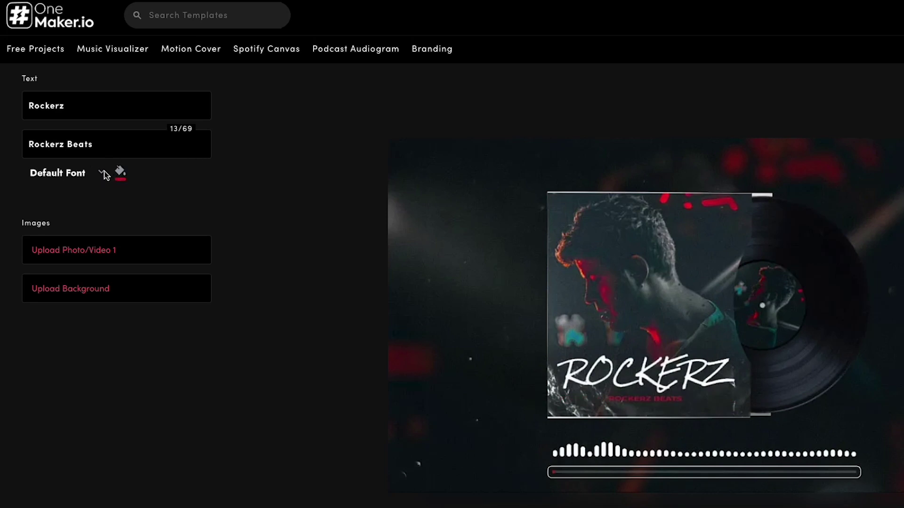
pyautogui.click(103, 174)
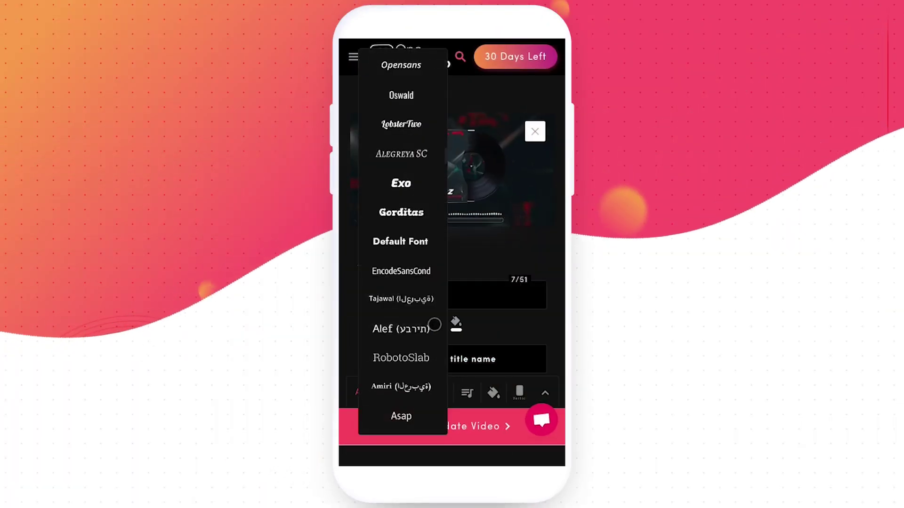
# Close the font list and retype the song title as 'Rockerz Beats'
pyautogui.scroll(-5, 426, 318)
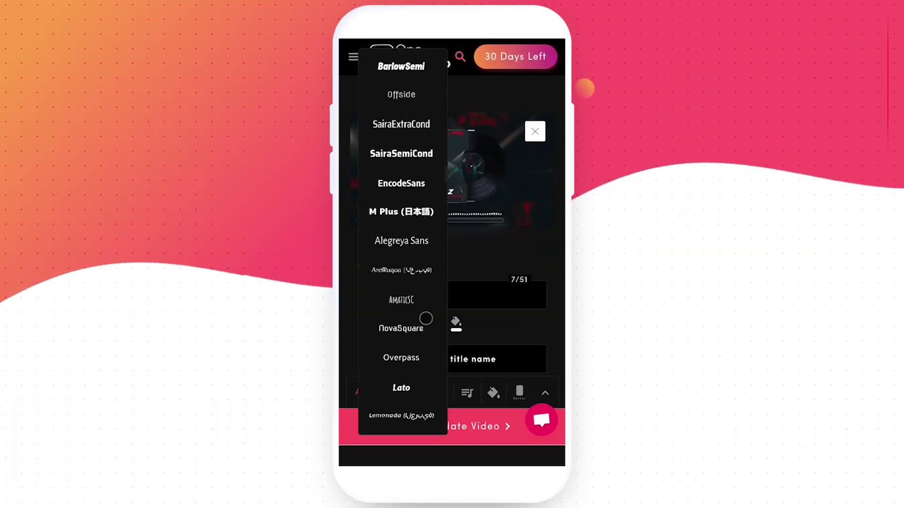
pyautogui.scroll(-5, 425, 318)
pyautogui.click(521, 338)
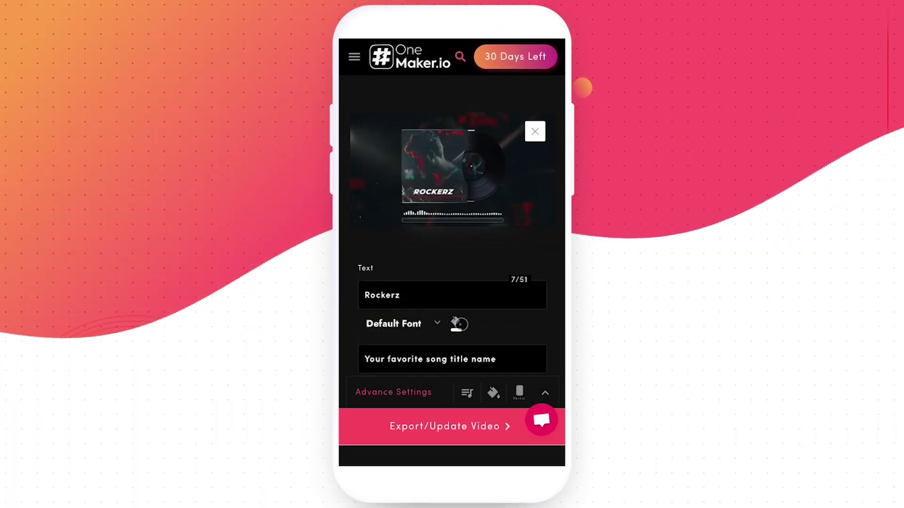
pyautogui.click(456, 323)
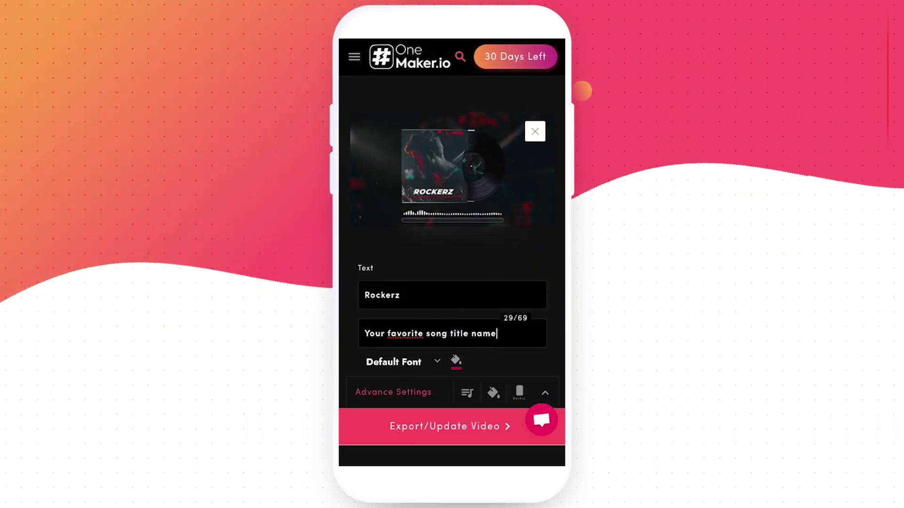
pyautogui.press('BackSpace')
pyautogui.press('BackSpace')
pyautogui.press('BackSpace')
pyautogui.press('BackSpace')
pyautogui.press('BackSpace')
pyautogui.press('BackSpace')
pyautogui.press('BackSpace')
pyautogui.press('BackSpace')
pyautogui.press('BackSpace')
pyautogui.press('BackSpace')
pyautogui.press('BackSpace')
pyautogui.press('BackSpace')
pyautogui.press('BackSpace')
pyautogui.press('BackSpace')
pyautogui.press('BackSpace')
pyautogui.press('BackSpace')
pyautogui.press('BackSpace')
pyautogui.press('BackSpace')
pyautogui.press('BackSpace')
pyautogui.press('BackSpace')
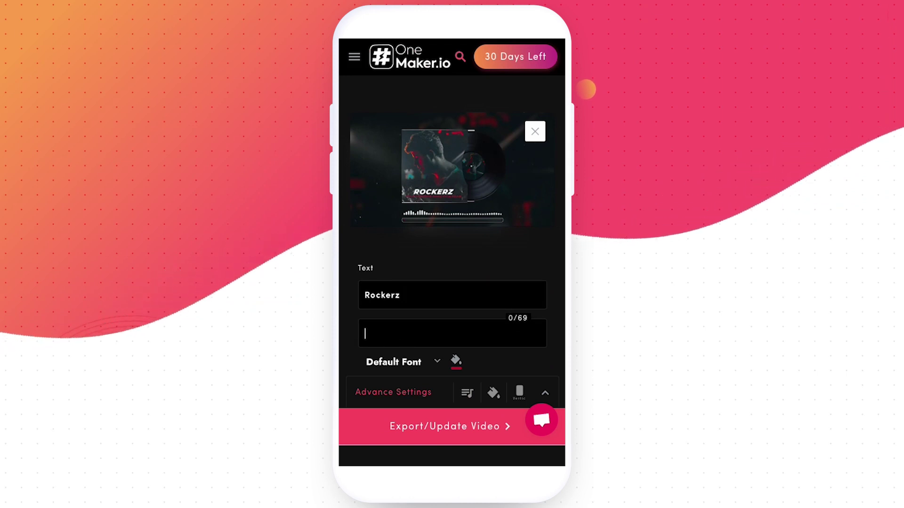
pyautogui.write('Rockerz Beats')
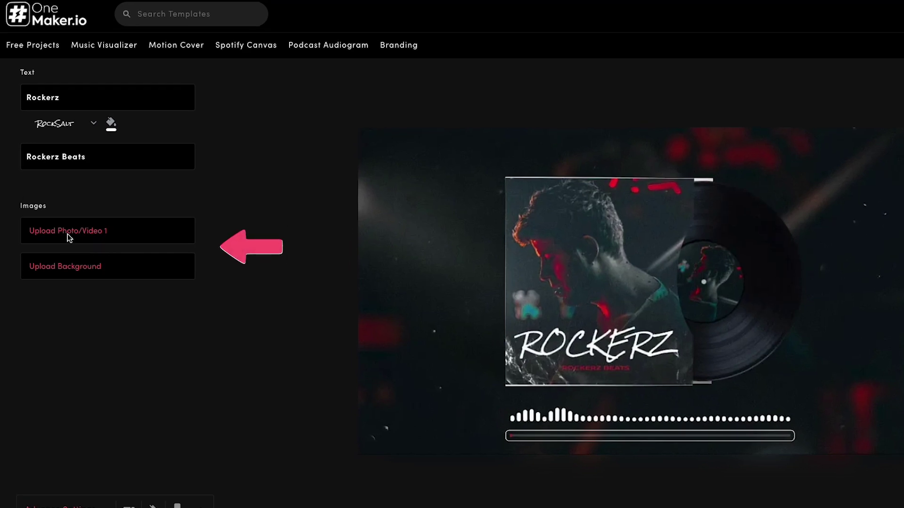
# Browse the Motion Poster gallery of replacement cover images
pyautogui.click(67, 232)
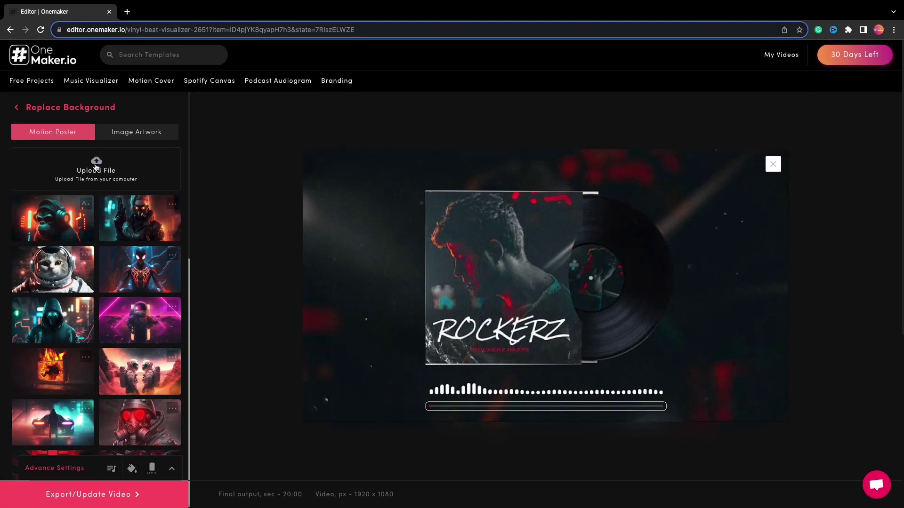
pyautogui.scroll(-1, 56, 217)
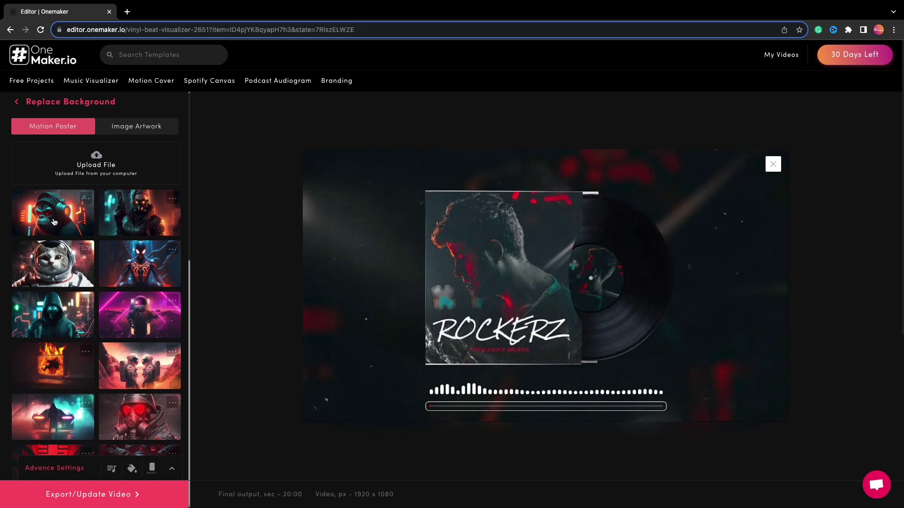
pyautogui.scroll(-10, 56, 216)
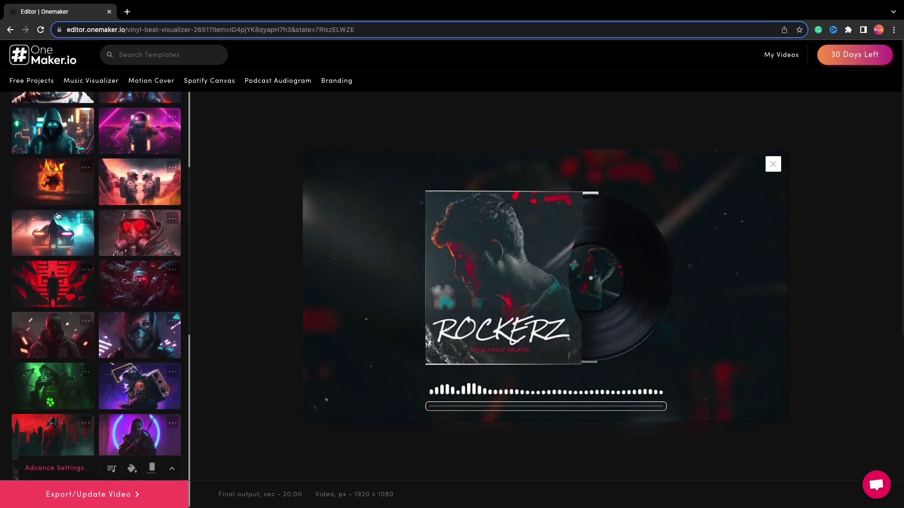
pyautogui.scroll(10, 60, 216)
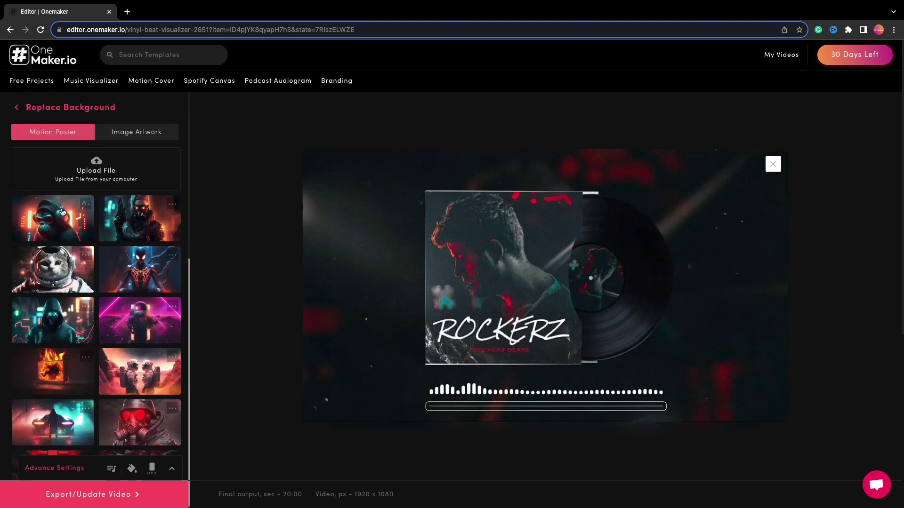
# Preview an Image Artwork picture, then start a support chat message about a motion cover
pyautogui.click(130, 132)
pyautogui.click(82, 181)
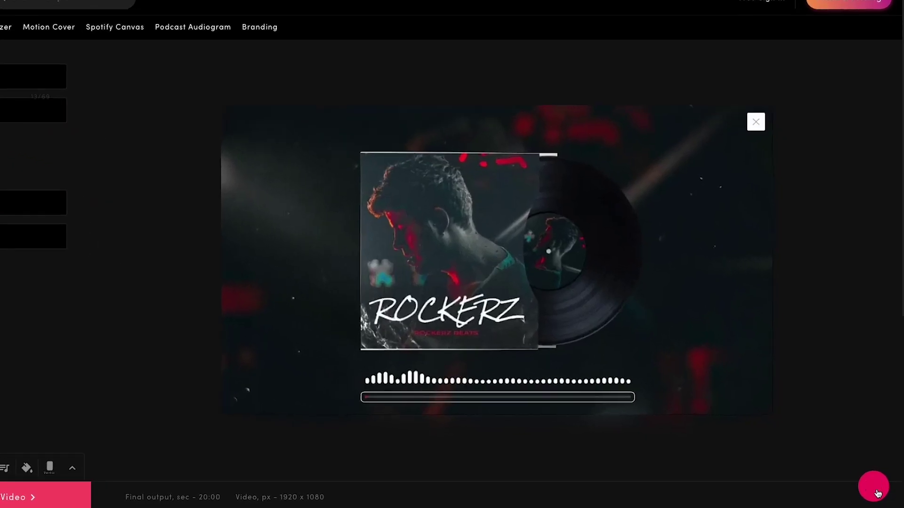
pyautogui.click(877, 494)
pyautogui.write('Please provide the motion cove')
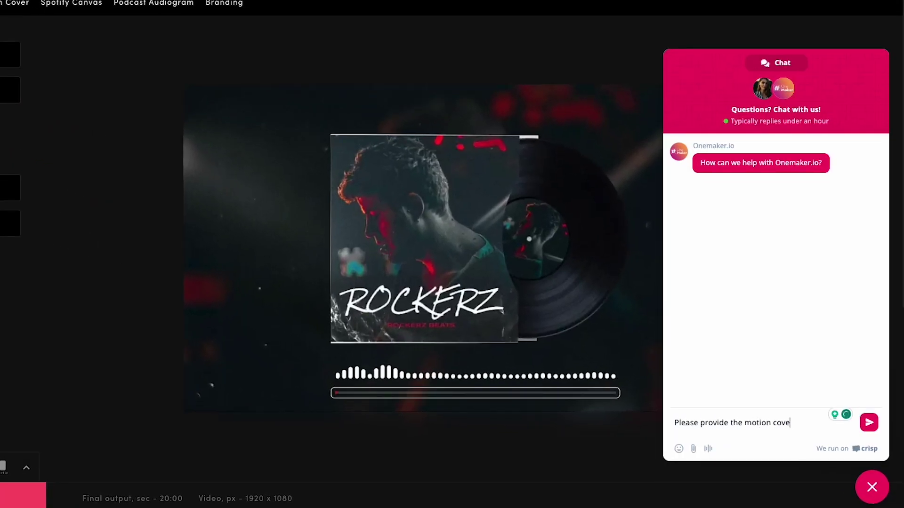
pyautogui.write(' the image')
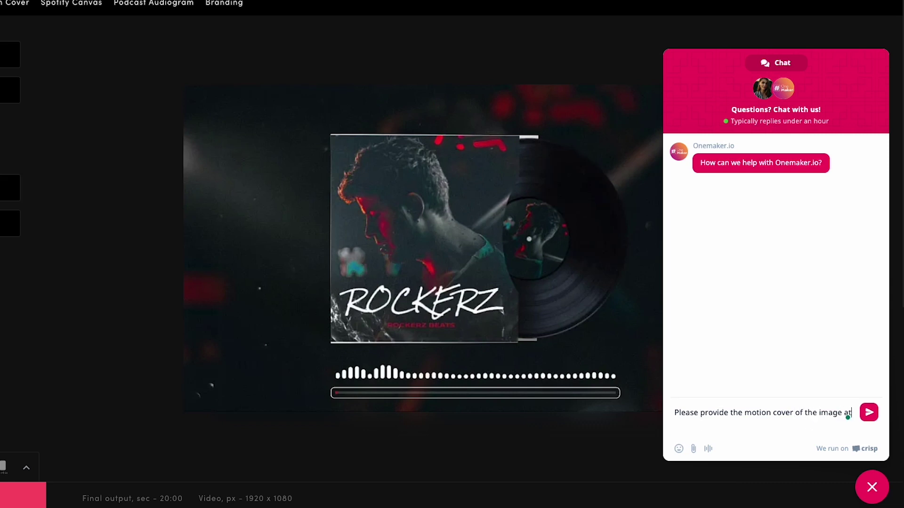
# Send the motion-cover request, add a contact e-mail, and attach the Desktop screenshot
pyautogui.press('Return')
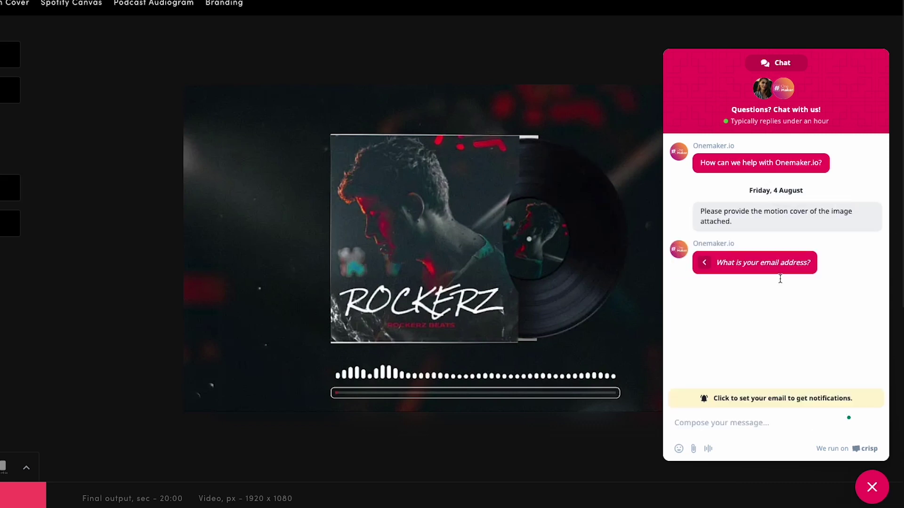
pyautogui.click(779, 322)
pyautogui.click(692, 449)
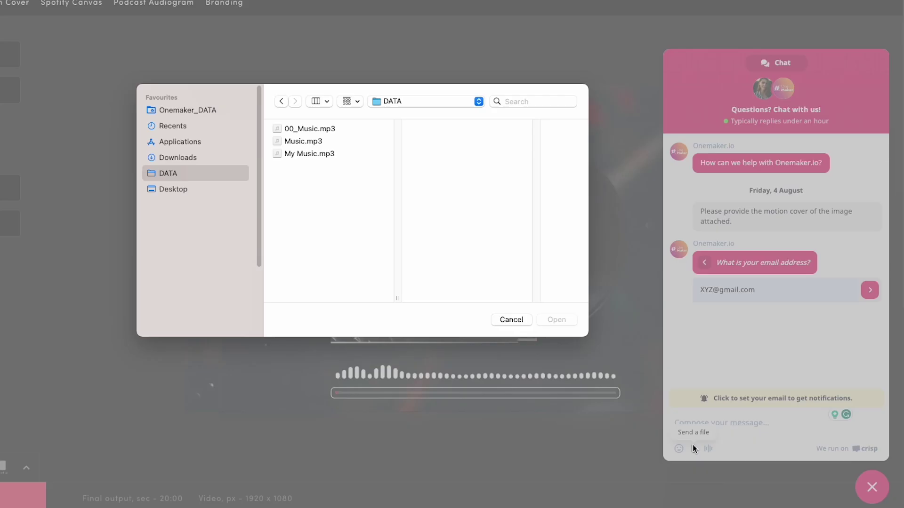
pyautogui.click(197, 192)
pyautogui.click(309, 164)
pyautogui.click(565, 320)
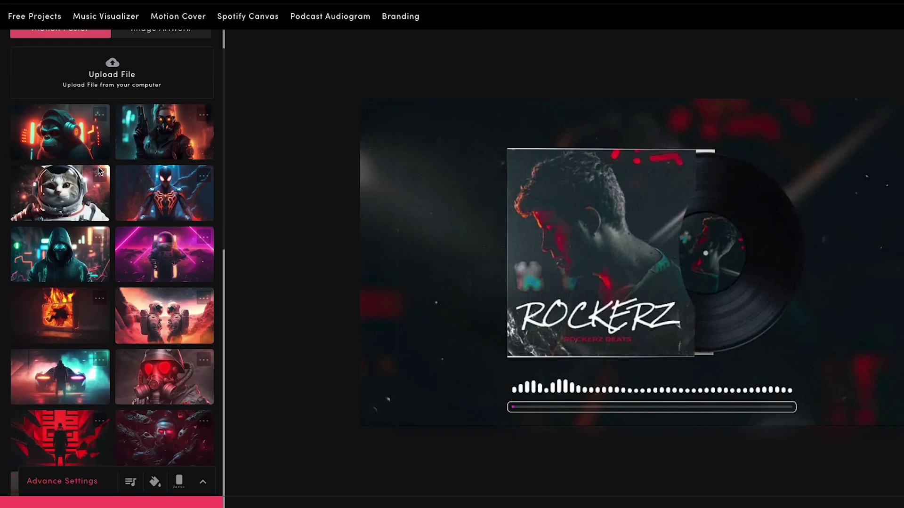
# Apply the headphone-girl image from the gallery as the vinyl cover art
pyautogui.scroll(-10, 99, 170)
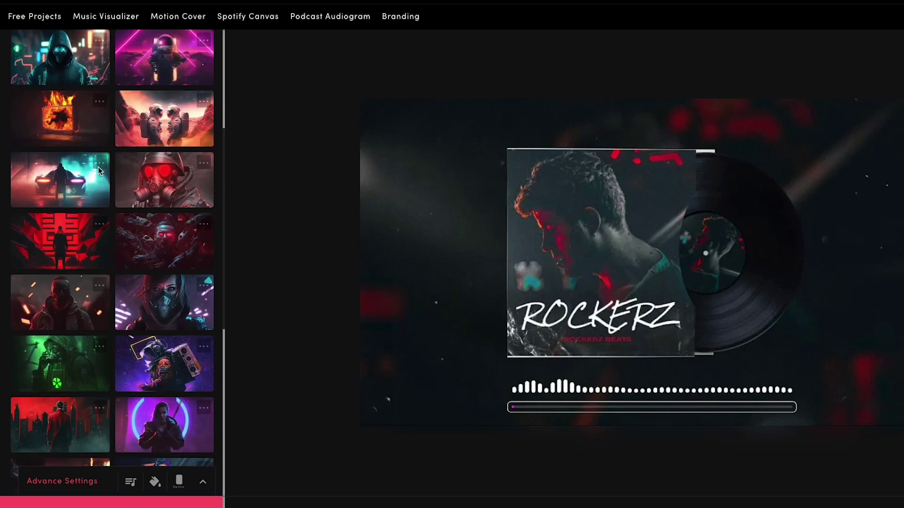
pyautogui.scroll(-2, 143, 172)
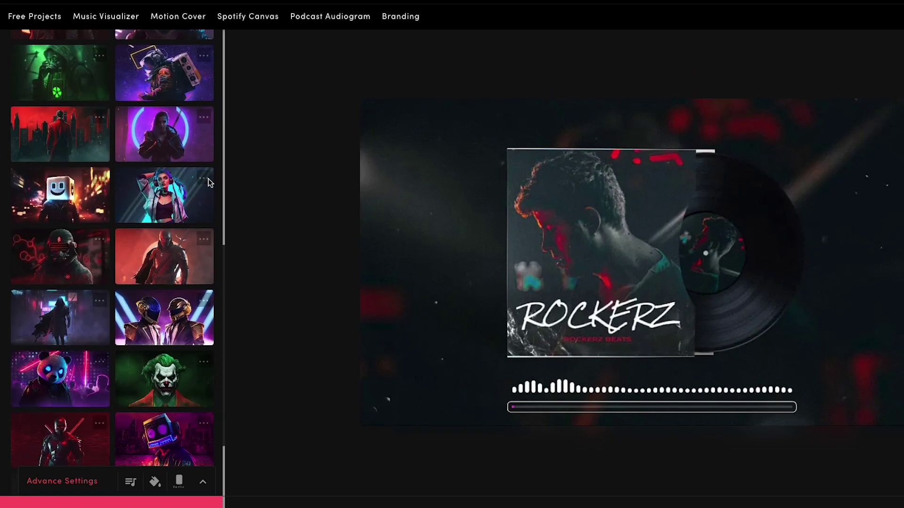
pyautogui.click(207, 181)
pyautogui.click(862, 60)
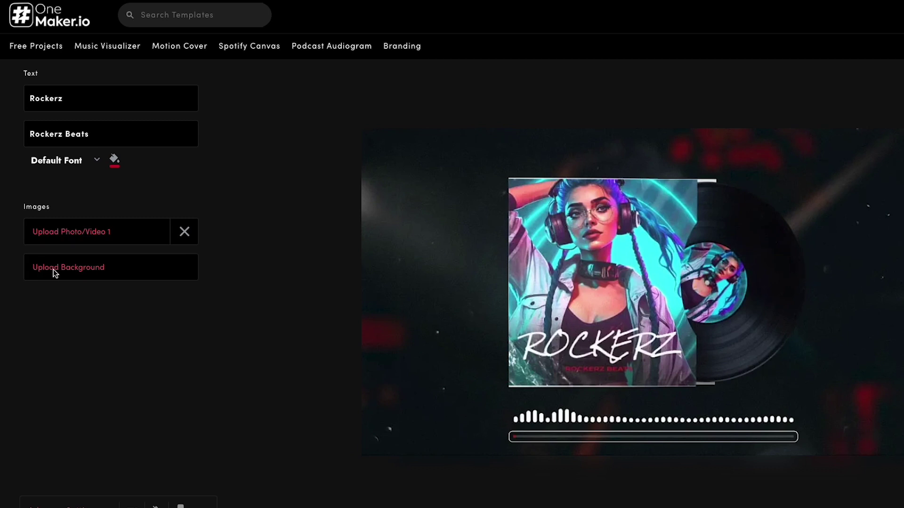
# Set the teal tunnel image as the background, applying it with Crop
pyautogui.click(91, 267)
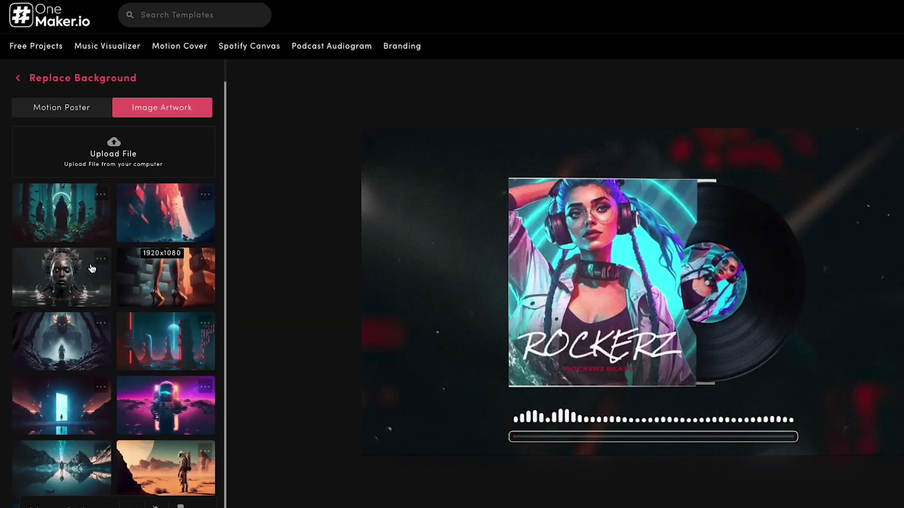
pyautogui.scroll(-2, 217, 279)
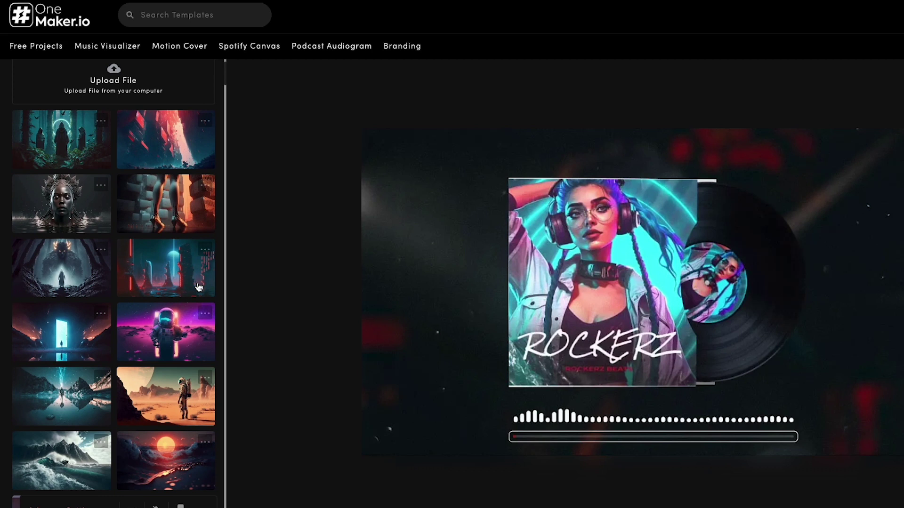
pyautogui.scroll(-10, 187, 288)
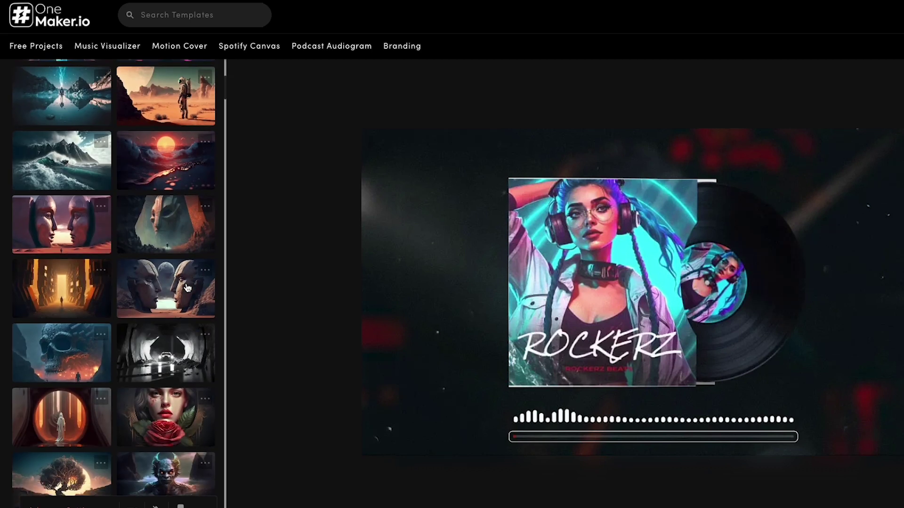
pyautogui.scroll(-2, 187, 288)
pyautogui.scroll(5, 188, 288)
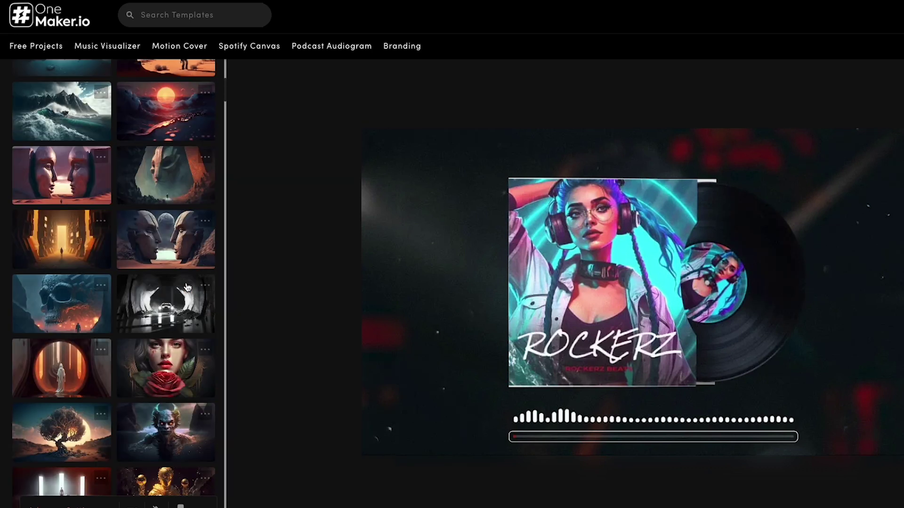
pyautogui.scroll(-5, 187, 286)
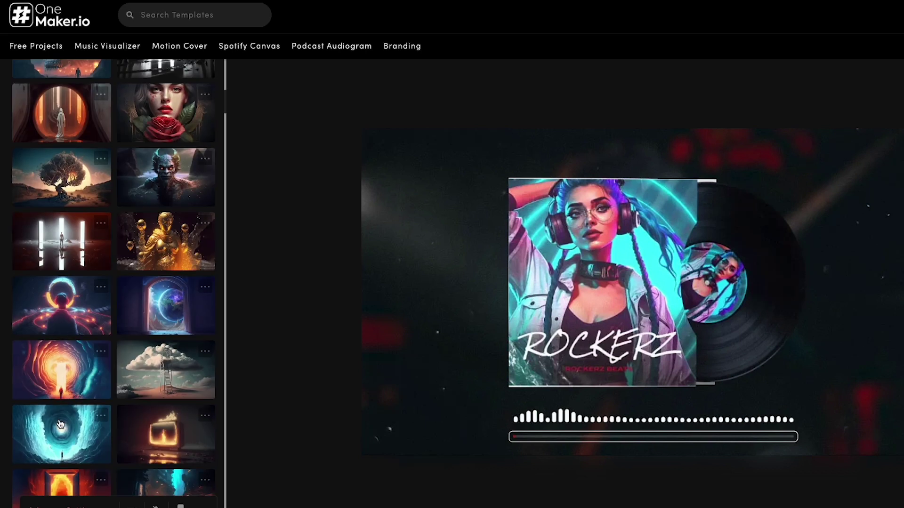
pyautogui.click(73, 420)
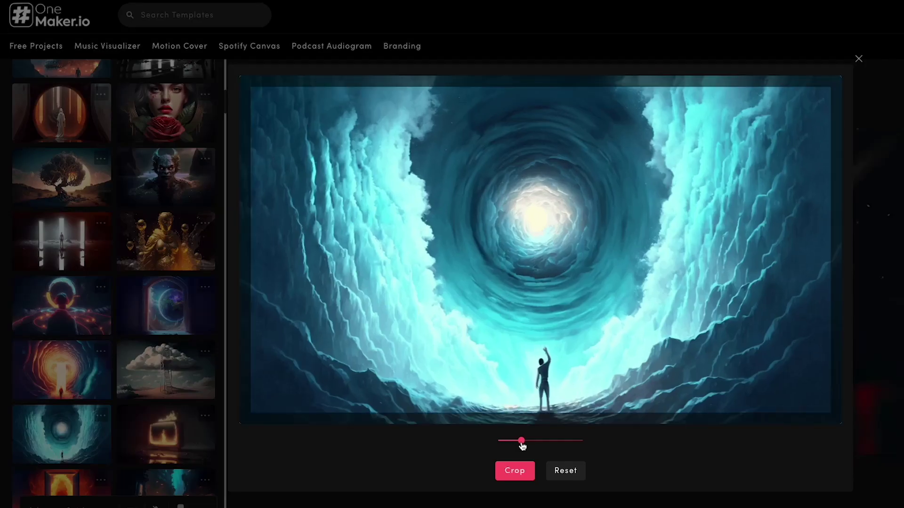
pyautogui.click(514, 470)
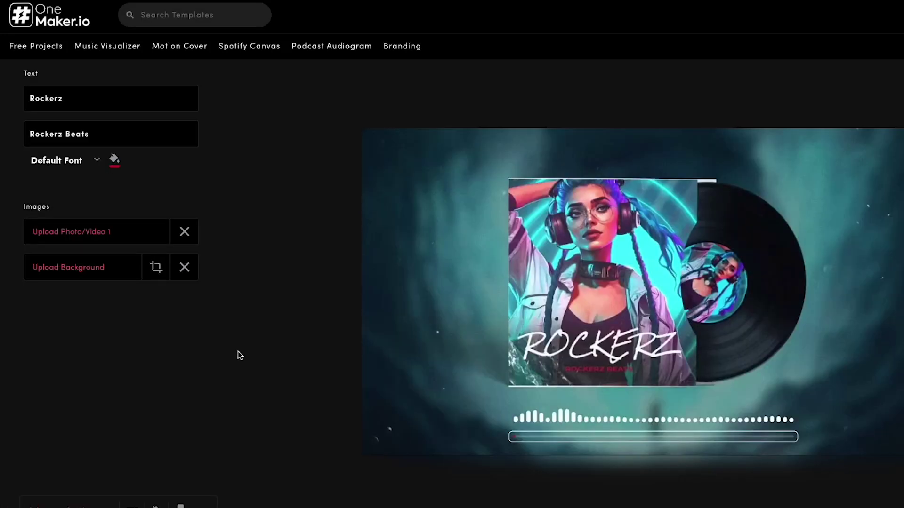
# Upload My Music.mp3 from the DATA folder as the audio track
pyautogui.scroll(-3, 241, 355)
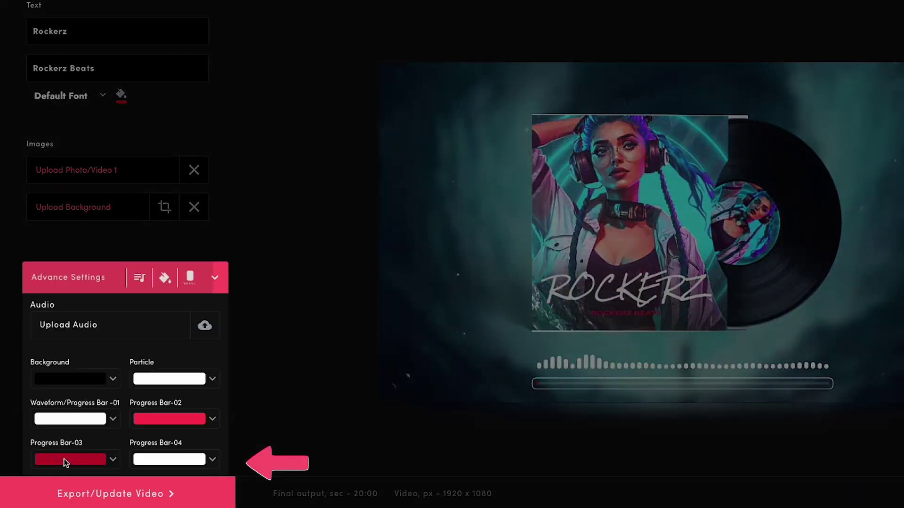
pyautogui.scroll(-2, 64, 459)
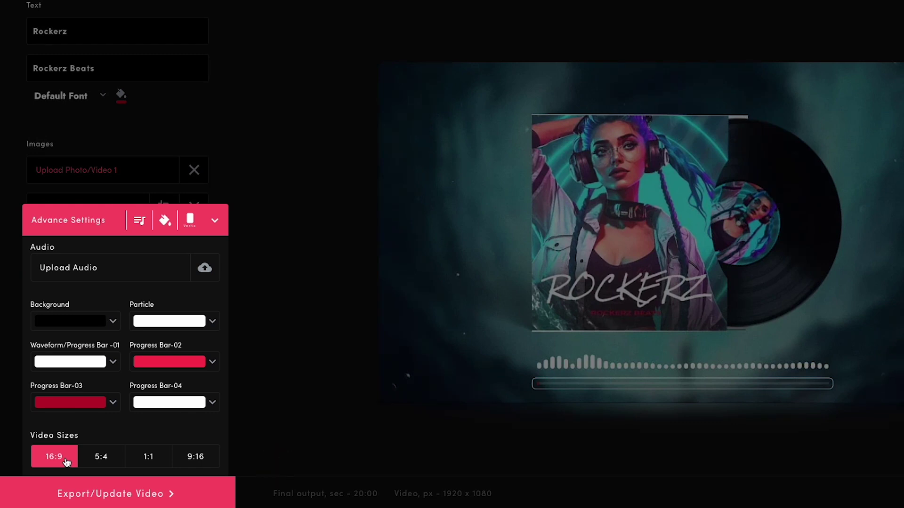
pyautogui.click(204, 272)
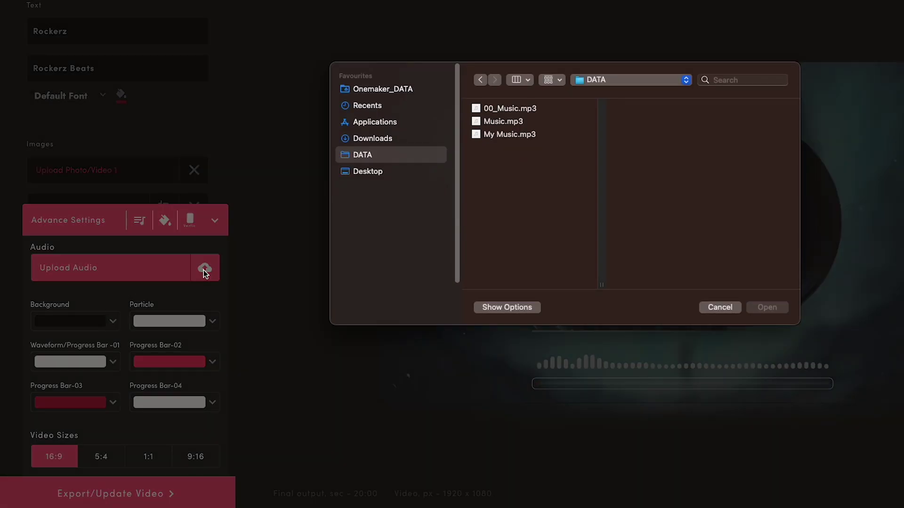
pyautogui.click(503, 135)
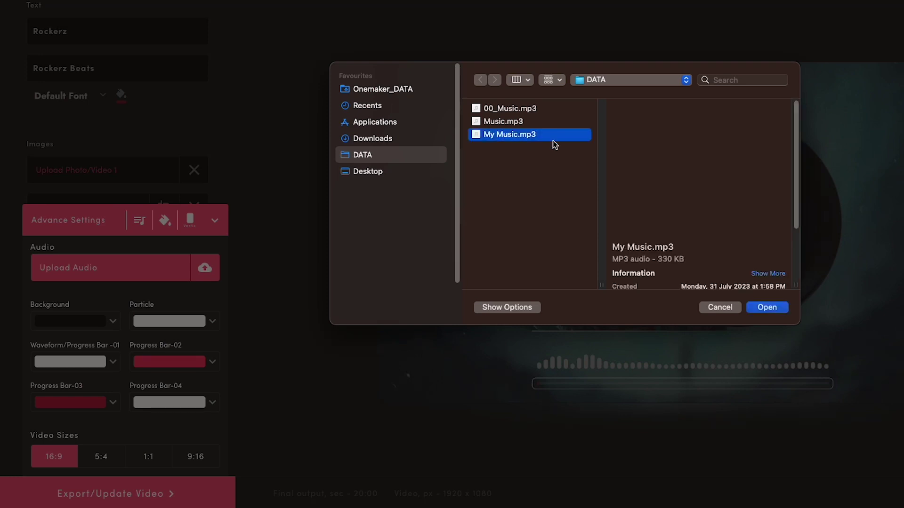
pyautogui.click(777, 311)
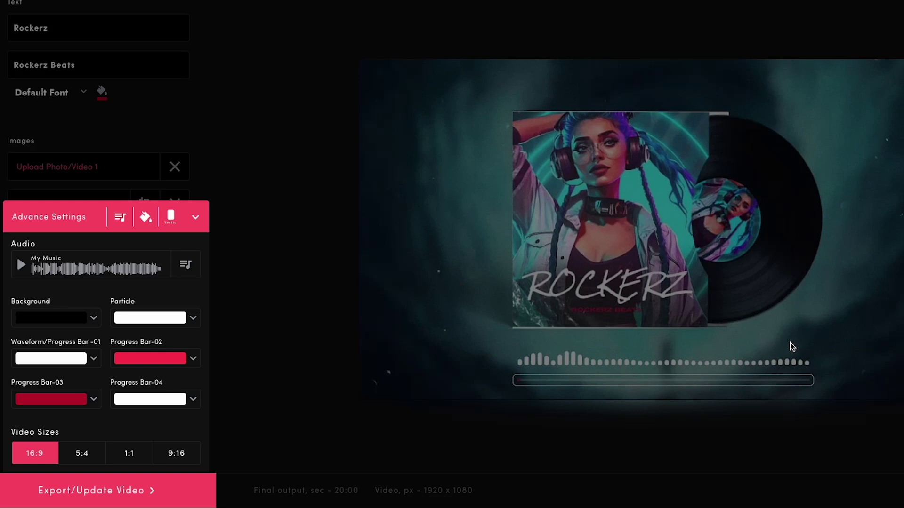
# Check the background and particle colour options, leaving the particles white
pyautogui.click(97, 327)
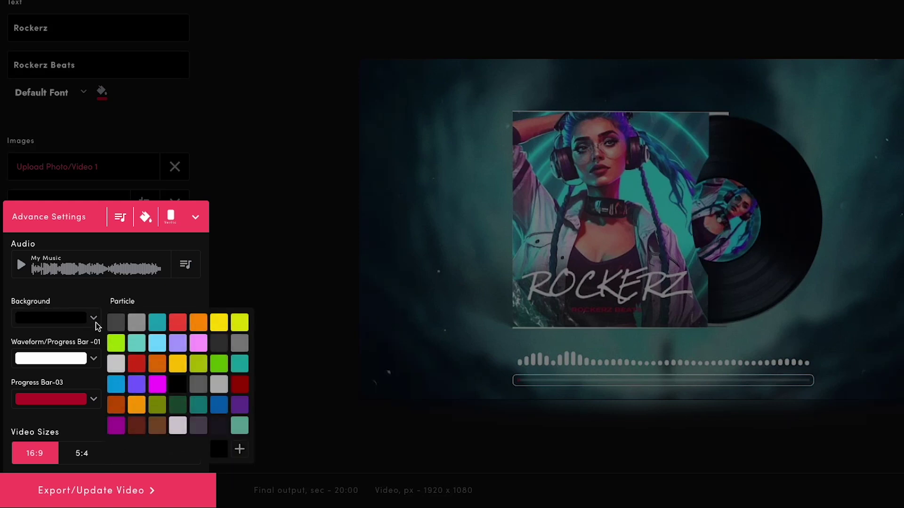
pyautogui.click(165, 311)
pyautogui.click(191, 316)
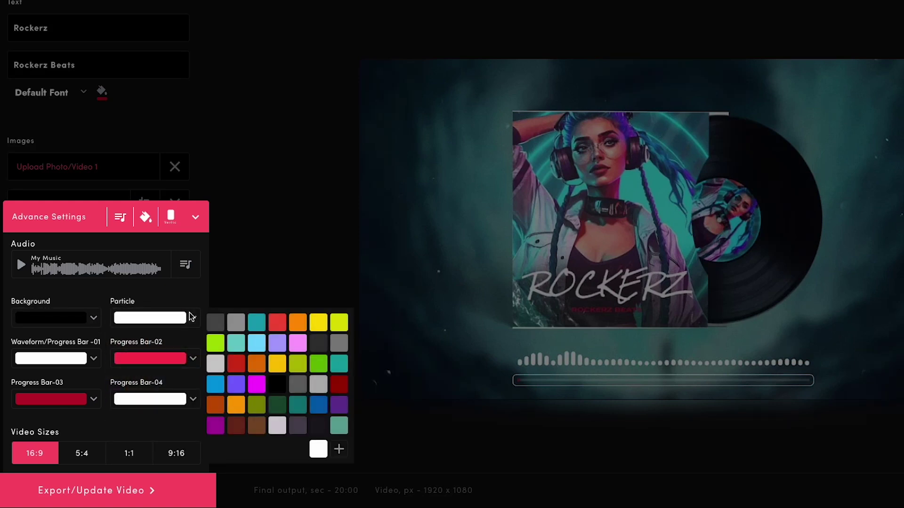
pyautogui.click(192, 317)
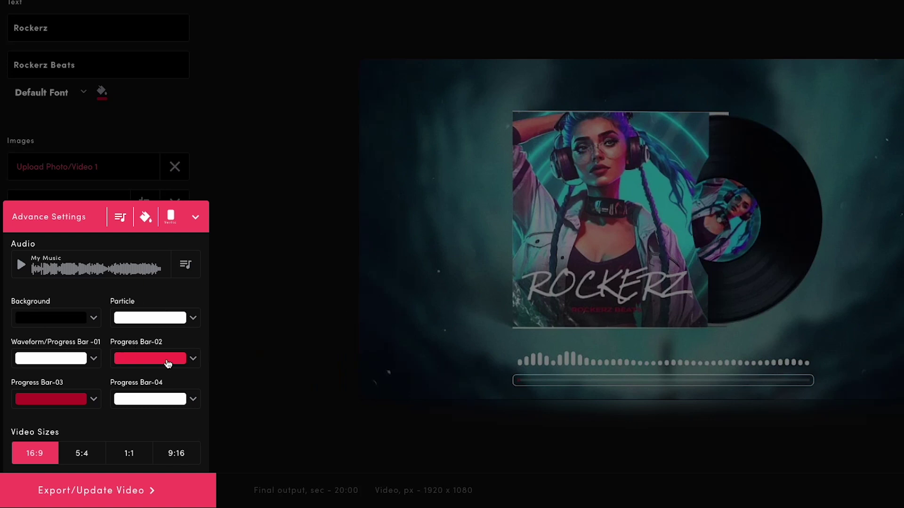
# Colour the second progress bar magenta and the third purple
pyautogui.click(191, 359)
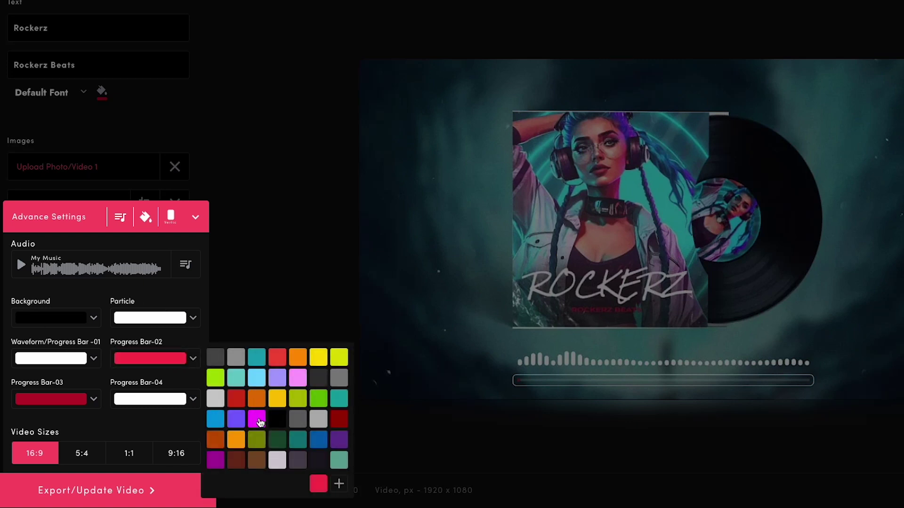
pyautogui.click(261, 422)
pyautogui.click(93, 401)
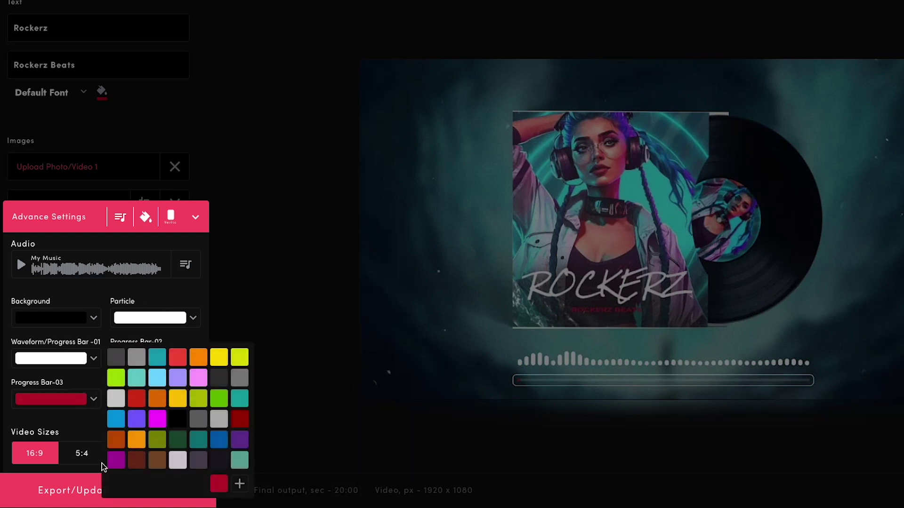
pyautogui.click(116, 459)
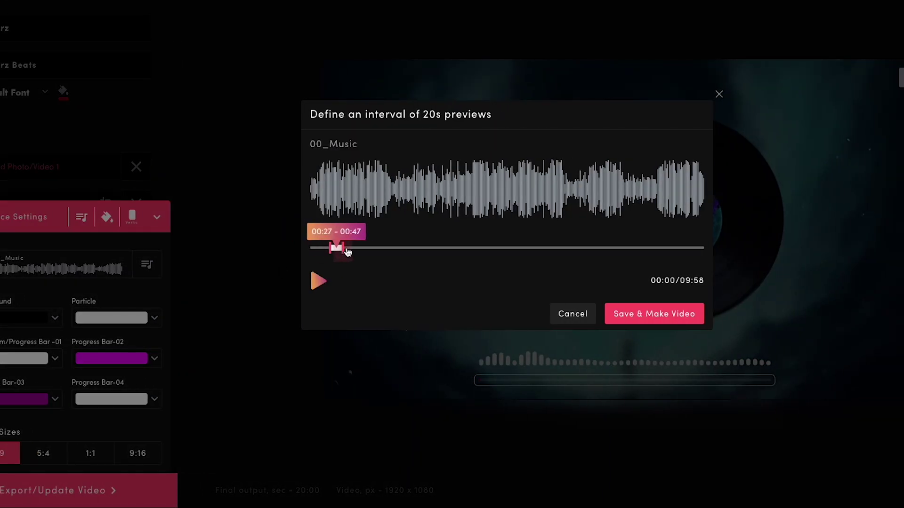
# Move the 20-second preview window to 04:11–04:31 and render the SD preview video
pyautogui.moveTo(377, 248); pyautogui.dragTo(455, 248)
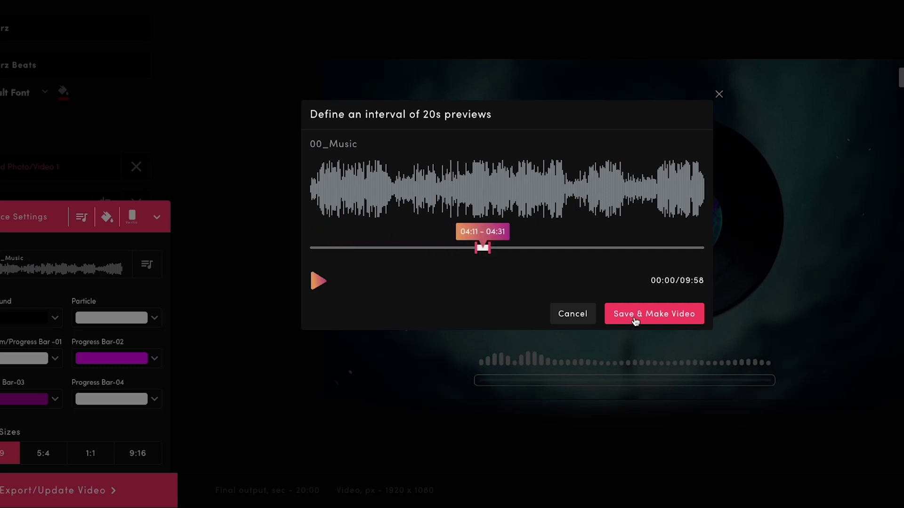
pyautogui.click(635, 321)
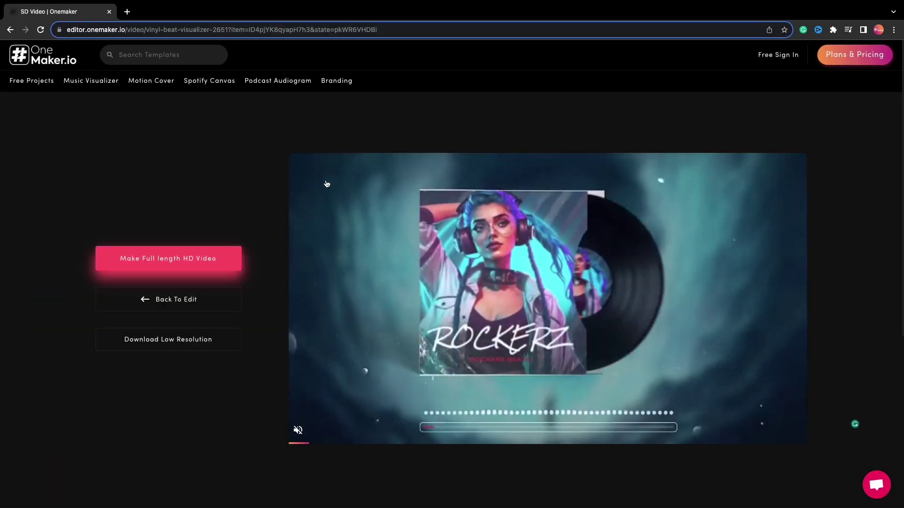
# Unmute the Rockerz preview, then request the full-length HD video
pyautogui.click(298, 430)
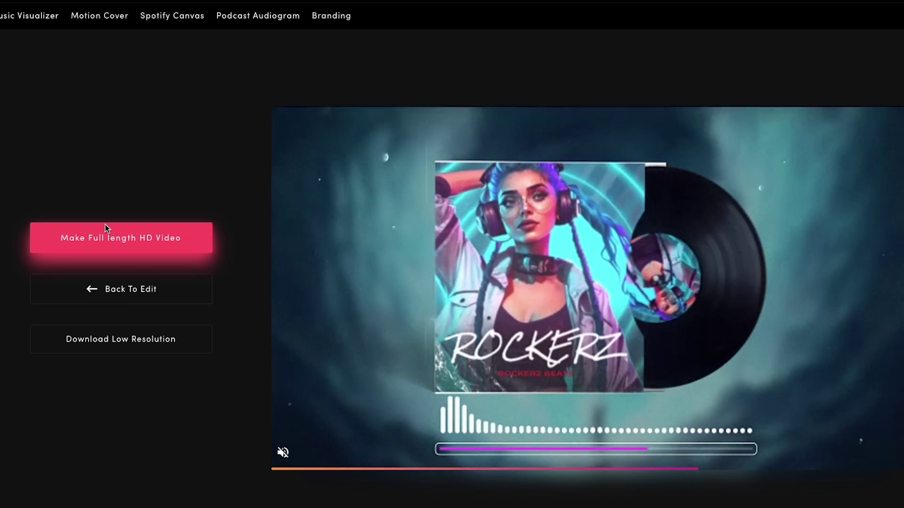
pyautogui.click(141, 240)
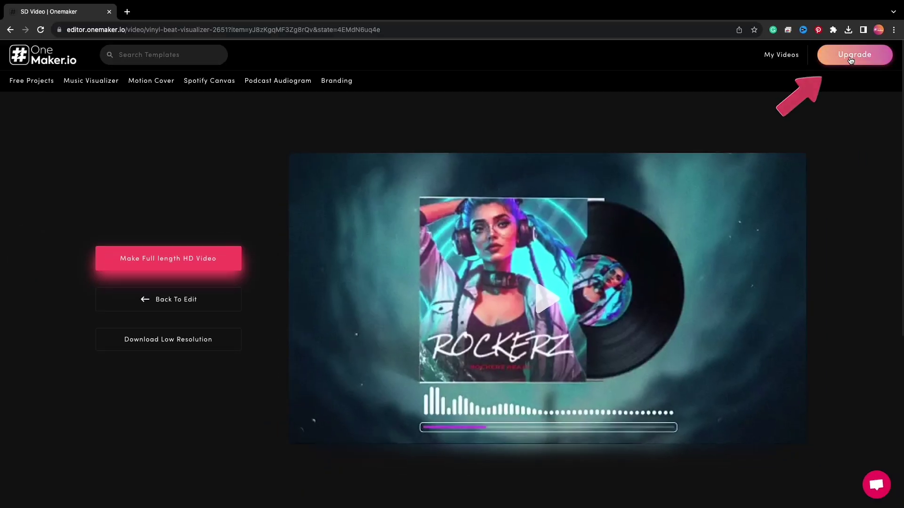
# Bring up the upgrade pricing plans, then view My Videos and scroll to the top
pyautogui.click(851, 59)
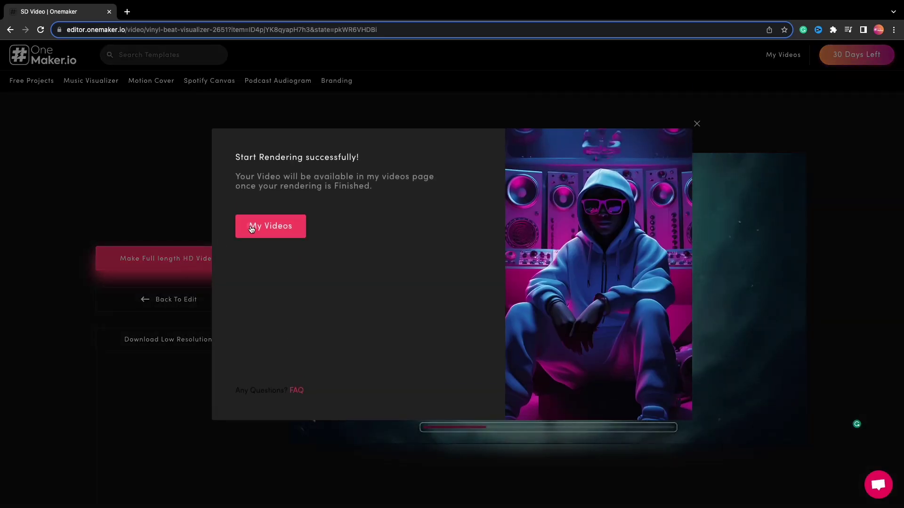
pyautogui.click(252, 228)
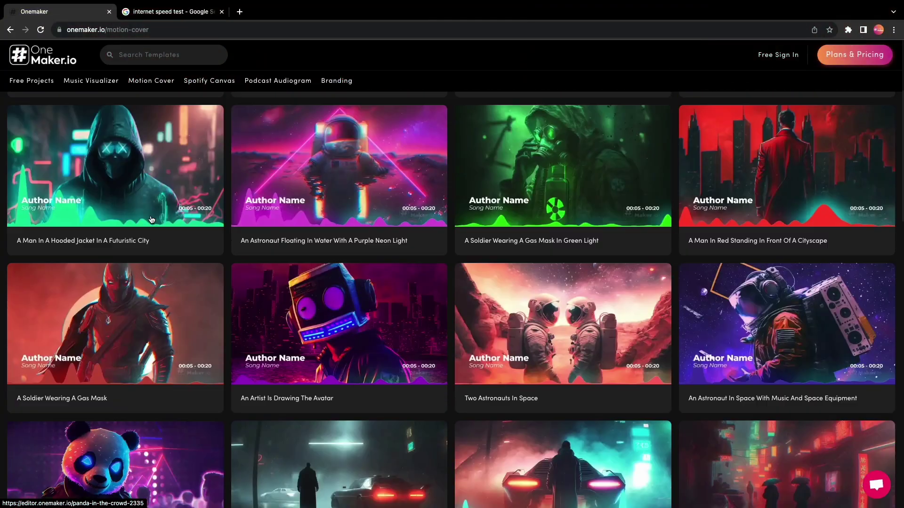
pyautogui.scroll(4, 151, 220)
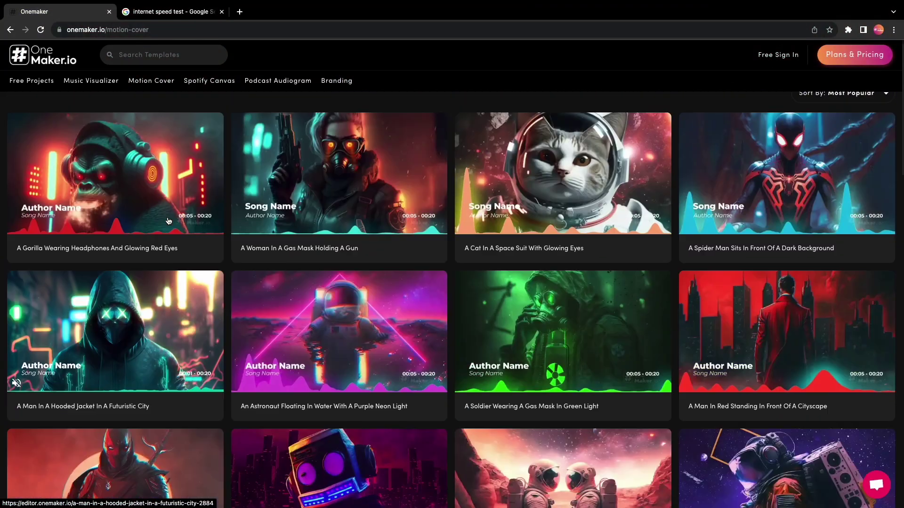